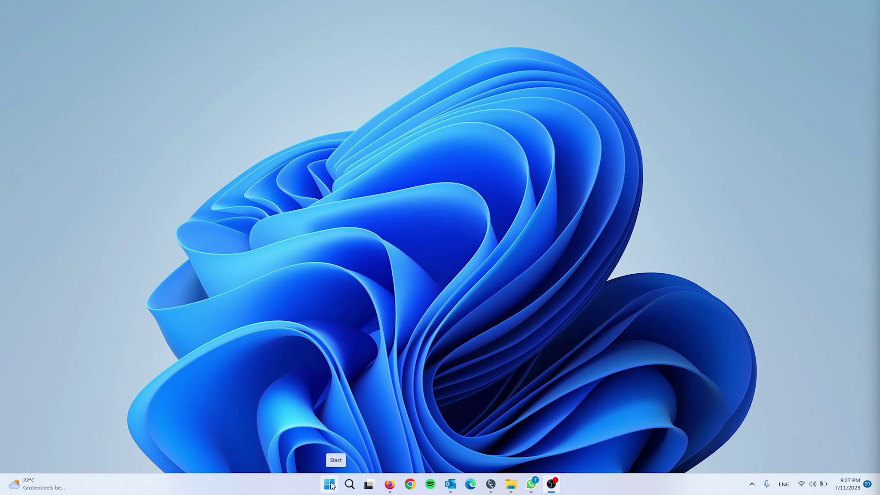
# Open Task Manager and check the process list for roblox and roshade, then clear the filter
pyautogui.rightClick(331, 485)
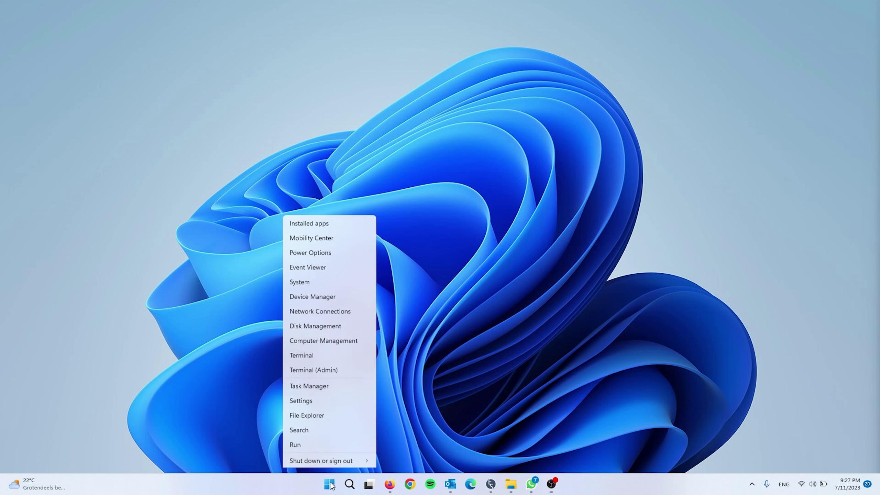
pyautogui.click(329, 373)
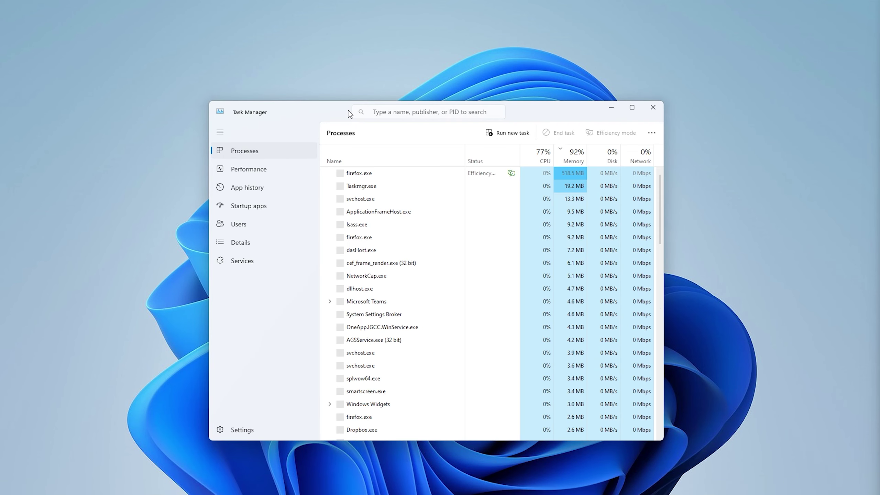
pyautogui.moveTo(347, 111); pyautogui.dragTo(345, 117)
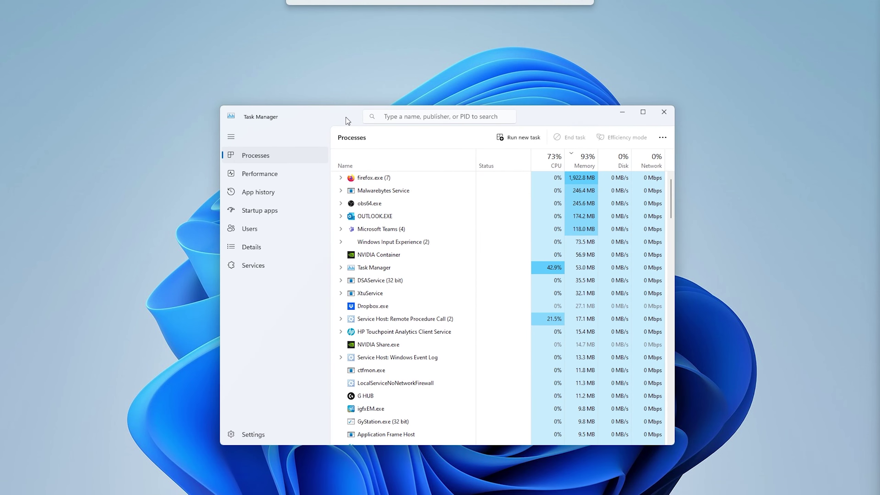
pyautogui.click(452, 113)
pyautogui.write('roblox')
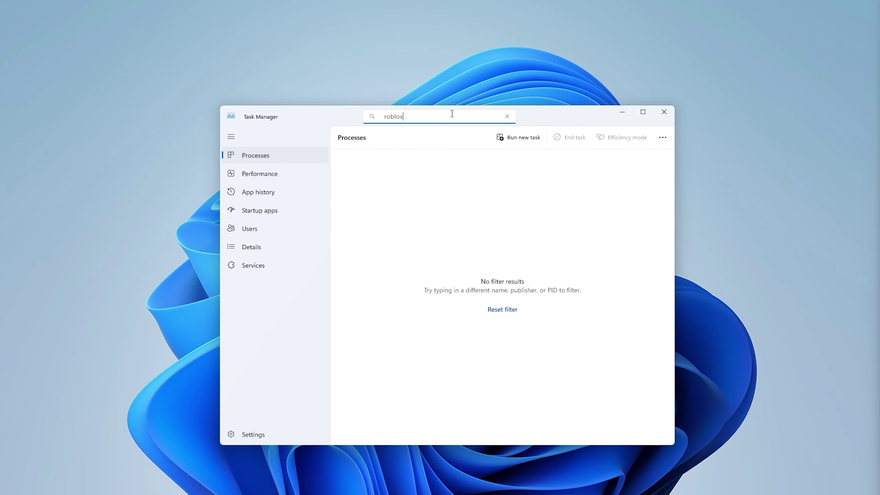
pyautogui.press('BackSpace')
pyautogui.press('BackSpace')
pyautogui.press('BackSpace')
pyautogui.press('BackSpace')
pyautogui.press('BackSpace')
pyautogui.press('BackSpace')
pyautogui.write('roshade')
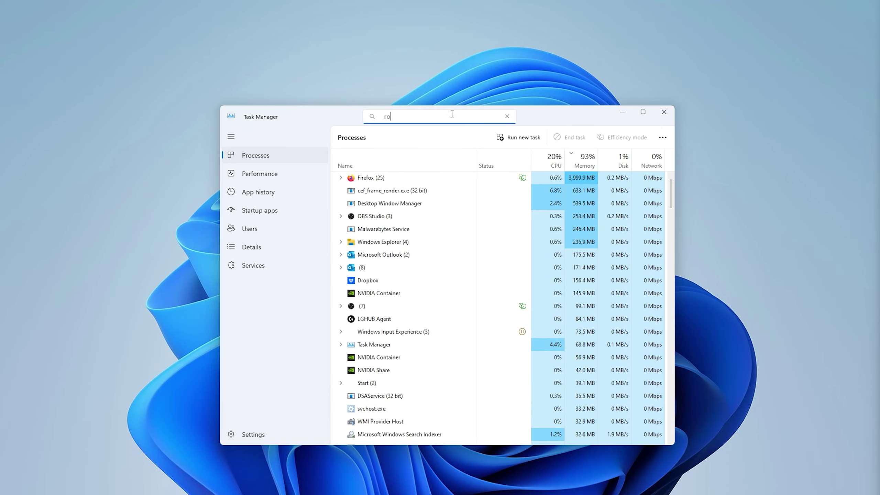
pyautogui.click(507, 116)
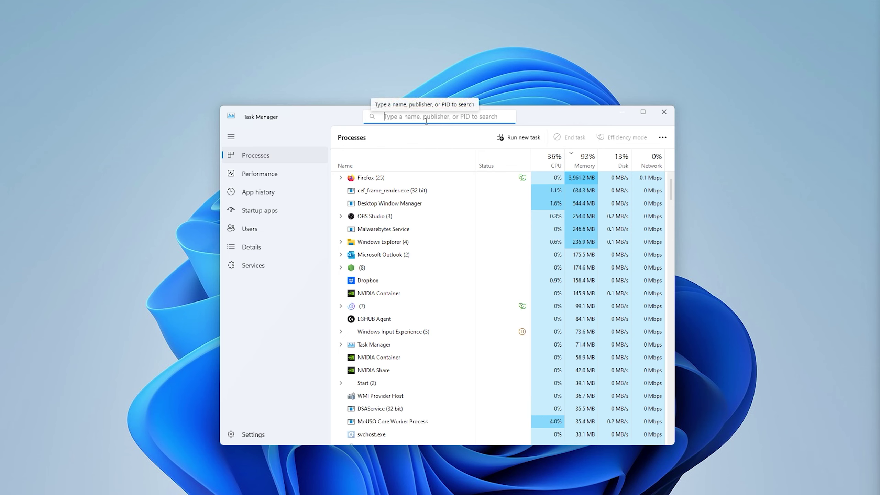
# Filter processes for 'steam' and end the Steam task
pyautogui.write('steam')
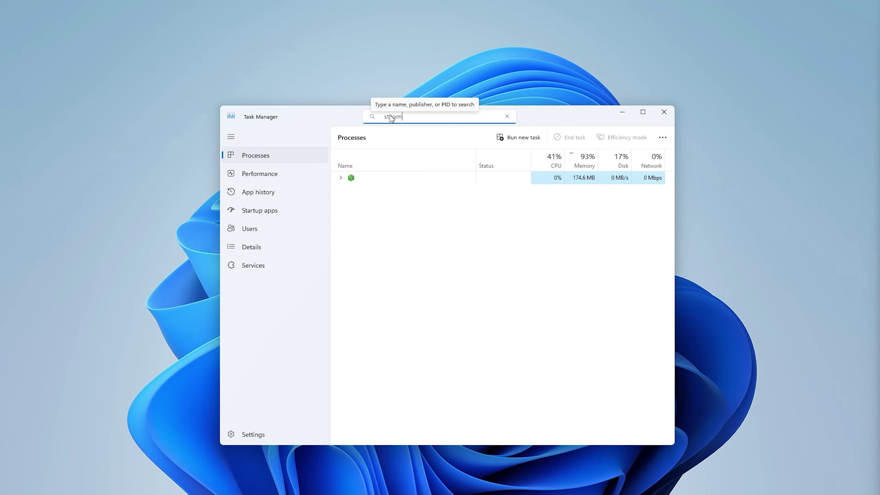
pyautogui.rightClick(373, 178)
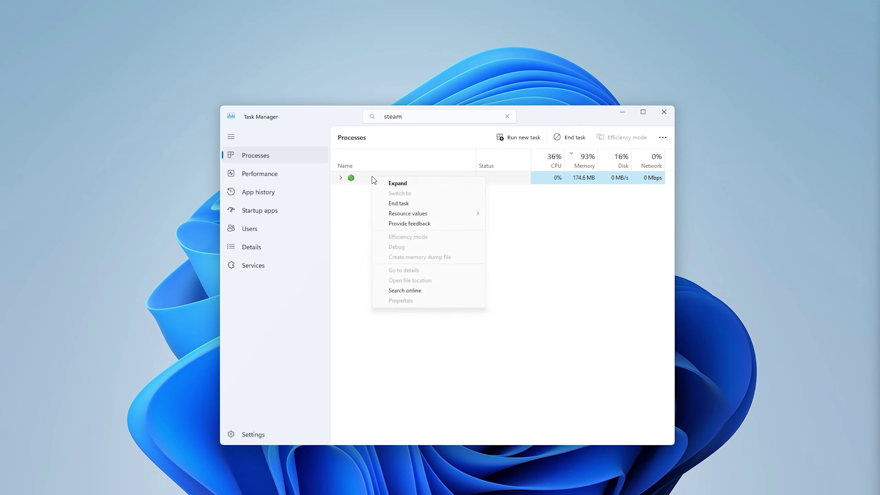
pyautogui.click(412, 203)
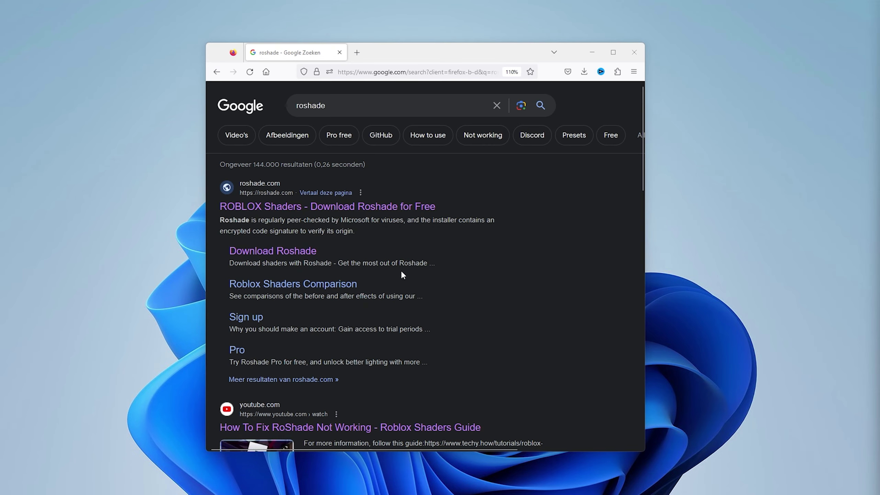
# Download the free Lite Roshade installer from roshade.com past the AdFoc.us ad, then run Roshade.Setup.3.3.1(1).exe
pyautogui.click(290, 207)
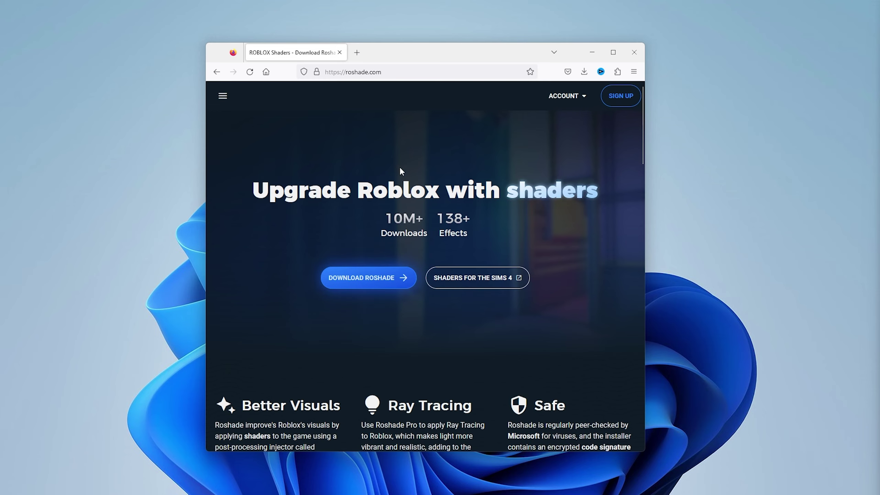
pyautogui.click(381, 279)
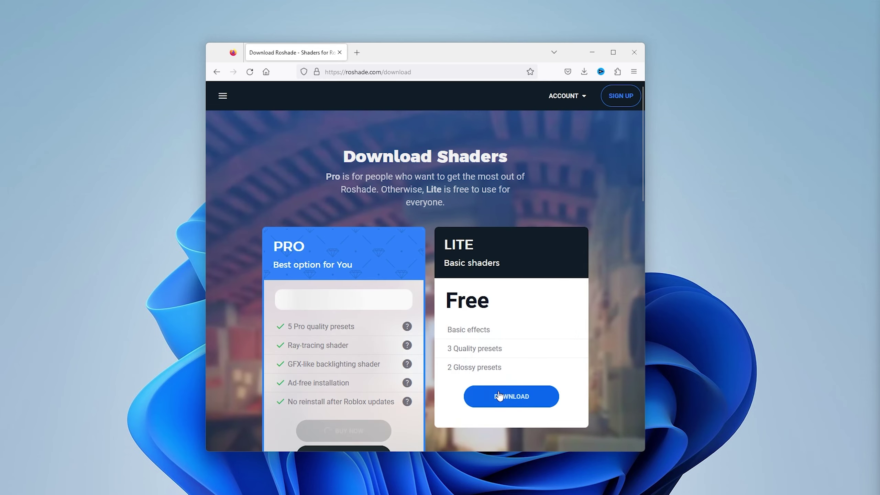
pyautogui.click(499, 396)
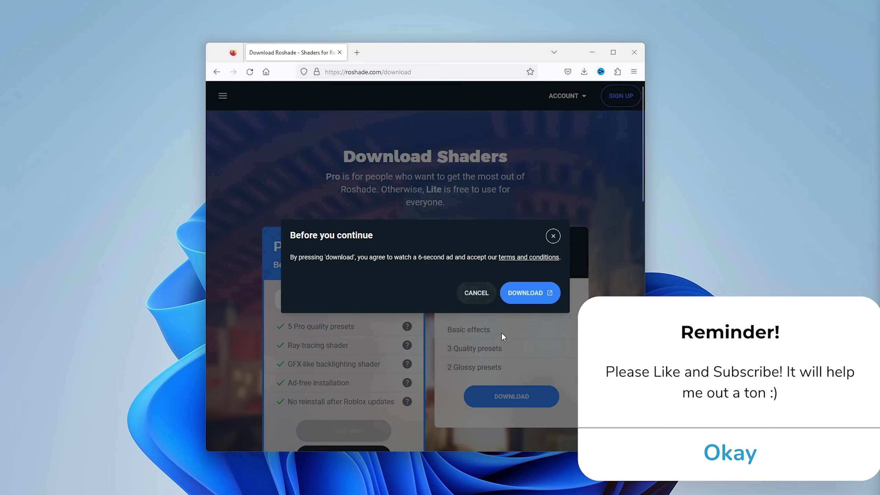
pyautogui.click(532, 294)
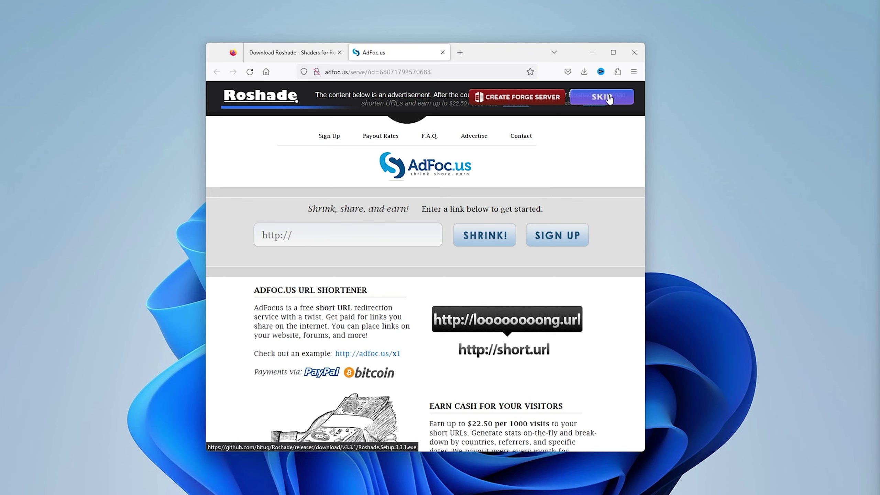
pyautogui.click(596, 105)
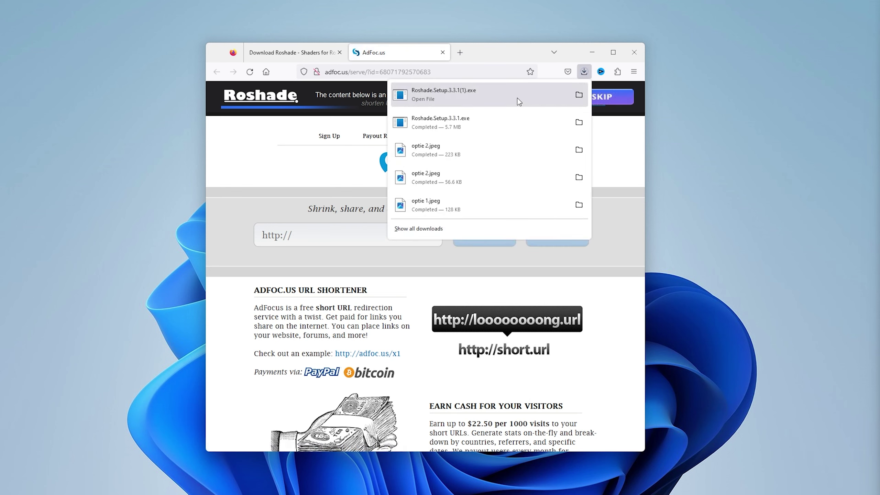
pyautogui.click(518, 98)
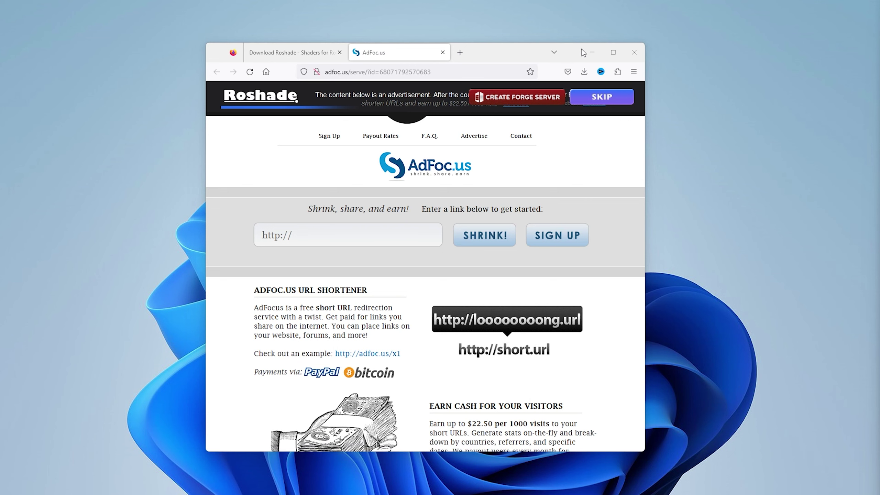
# Install Roshade with default keybinds and every preset checked, including Glossy, Greenscreen and Roshade High/Low/Medium
pyautogui.click(591, 52)
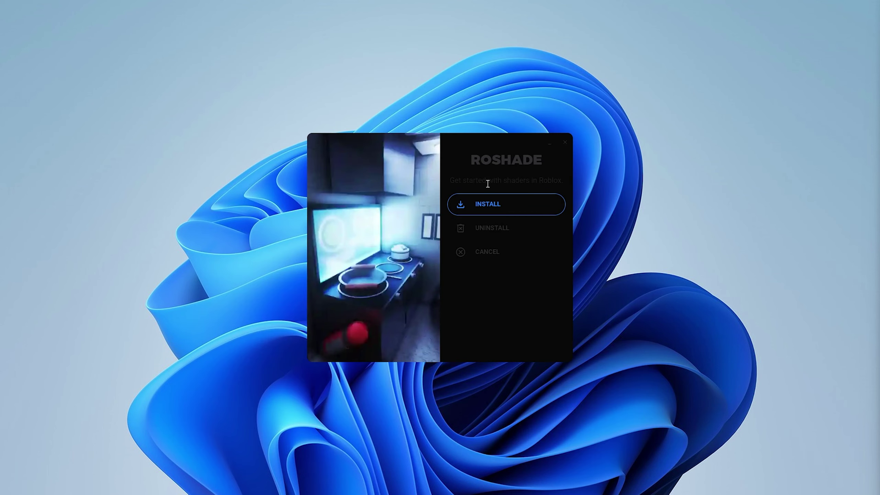
pyautogui.click(483, 203)
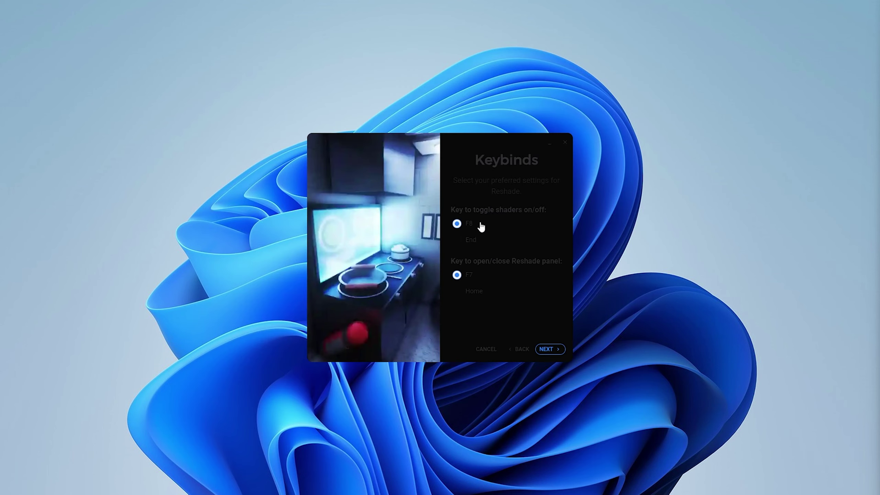
pyautogui.click(546, 349)
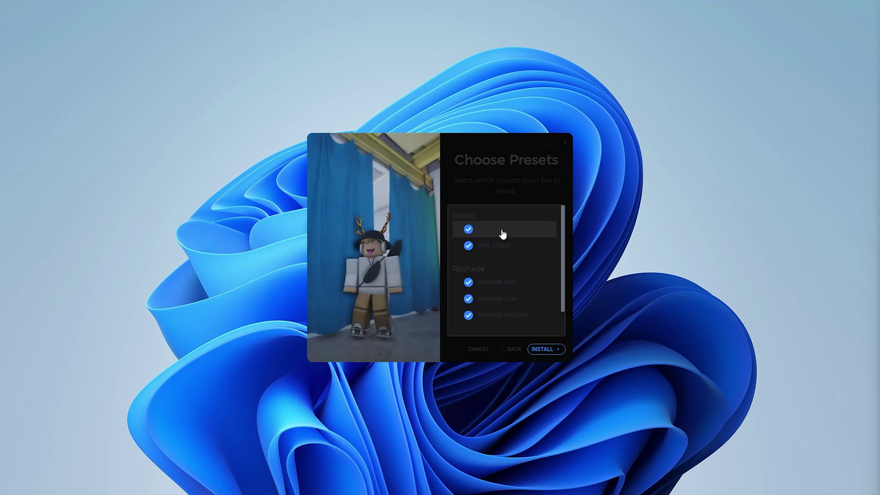
pyautogui.scroll(-1, 500, 218)
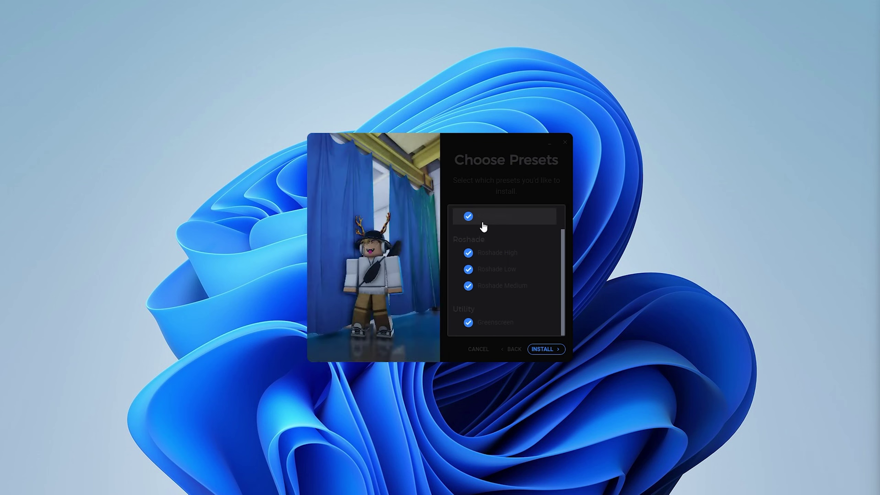
pyautogui.scroll(1, 485, 225)
pyautogui.click(546, 348)
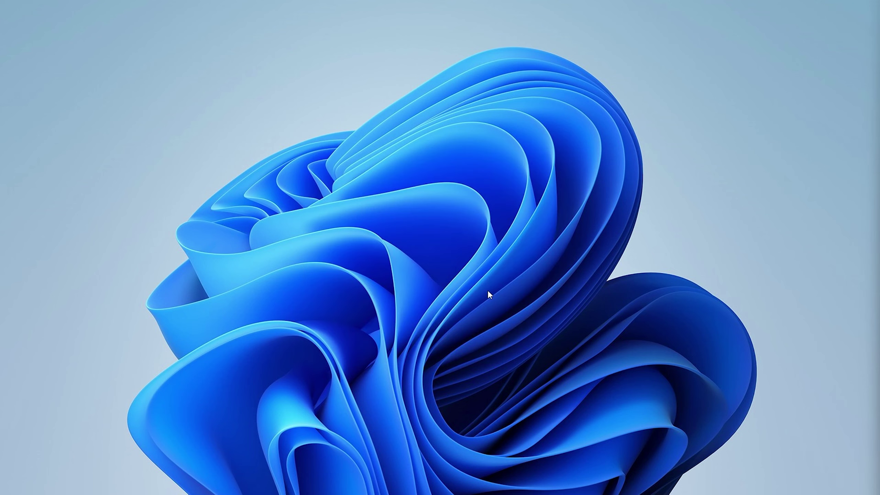
# Search Windows for 'roblox' and open the Roblox Player shortcut's file location in the Start Menu folder
pyautogui.moveTo(398, 492)
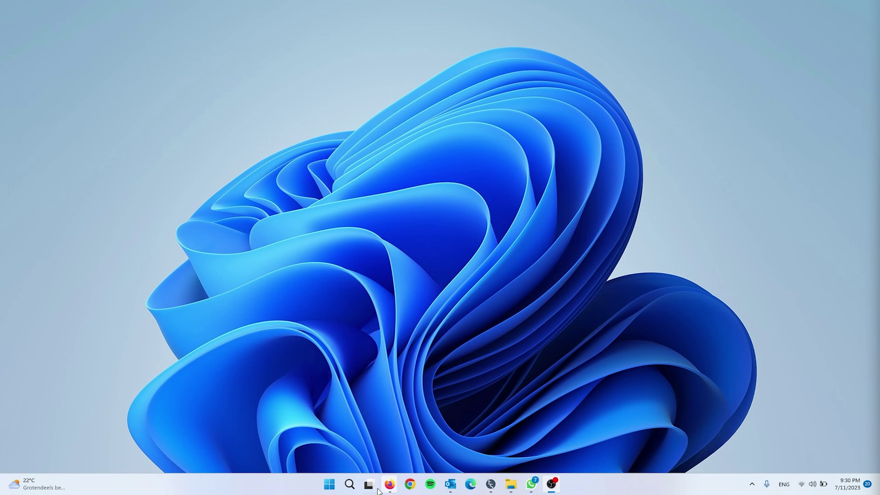
pyautogui.click(349, 485)
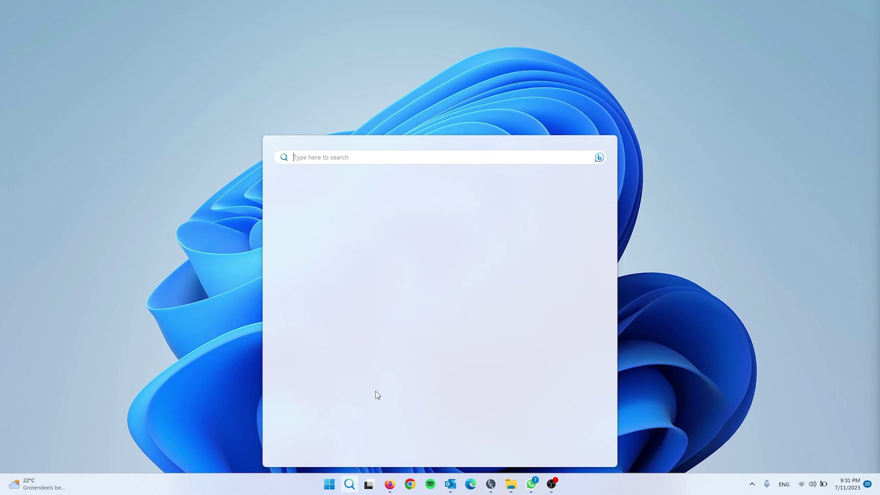
pyautogui.write('roblox')
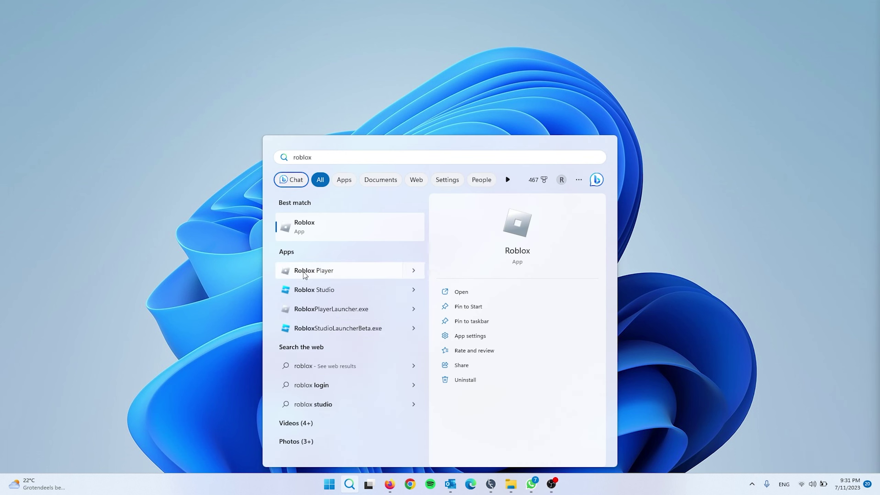
pyautogui.rightClick(318, 275)
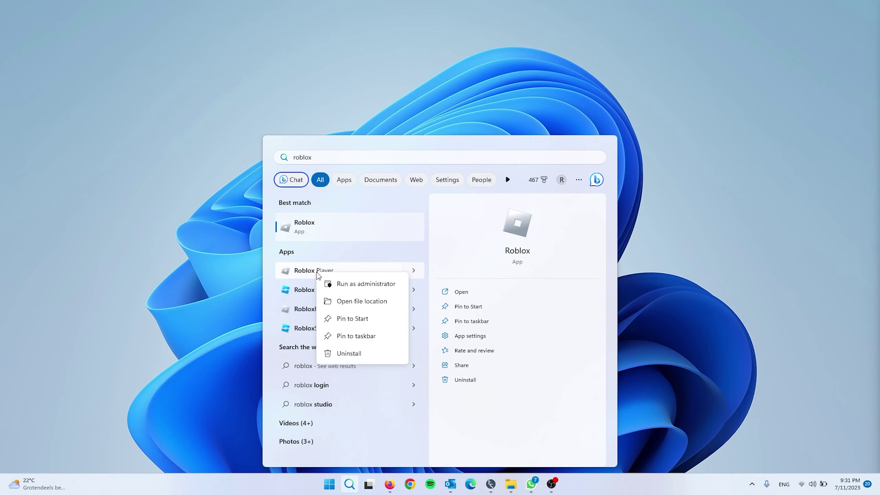
pyautogui.click(361, 301)
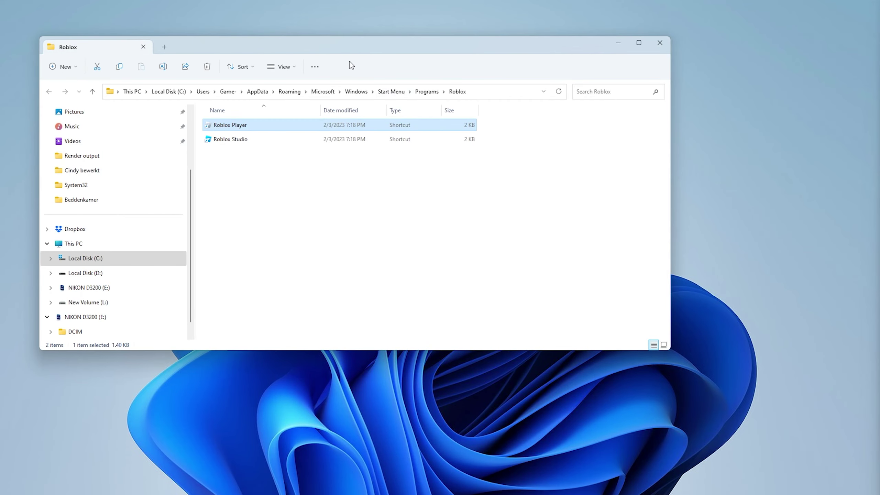
# Go from the Roblox Player shortcut to its target Roblox version folder
pyautogui.moveTo(339, 48); pyautogui.dragTo(429, 103)
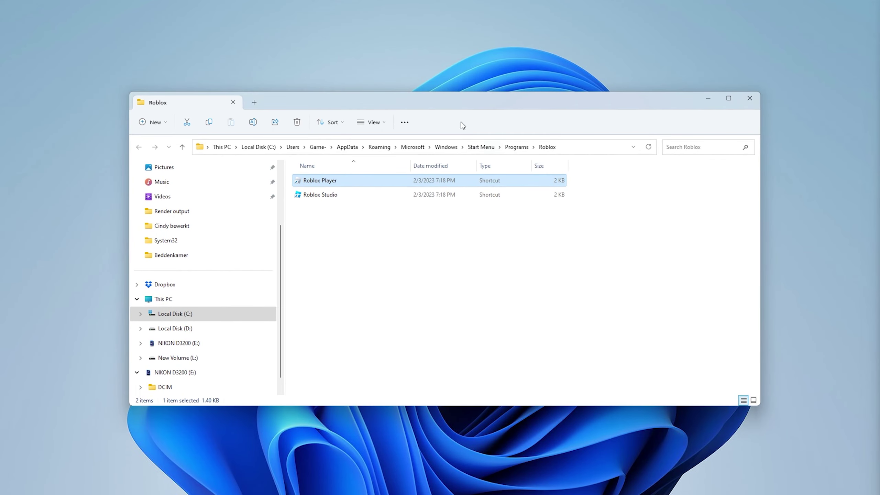
pyautogui.rightClick(343, 180)
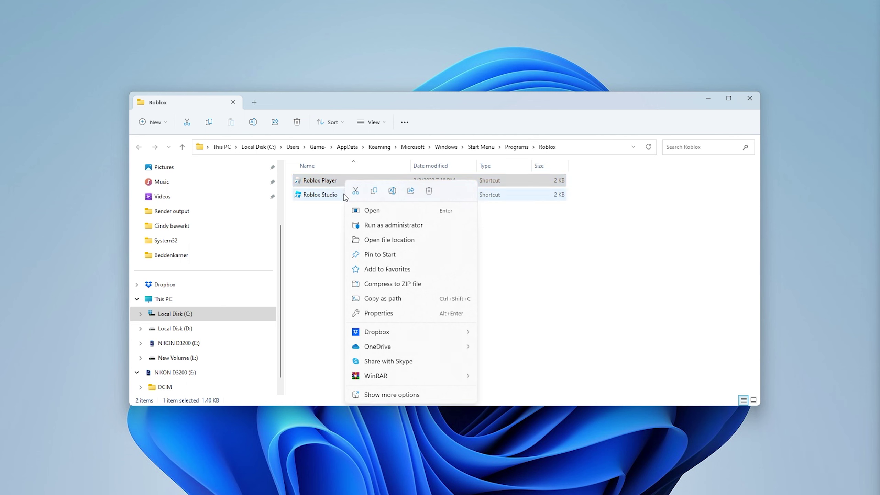
pyautogui.click(393, 239)
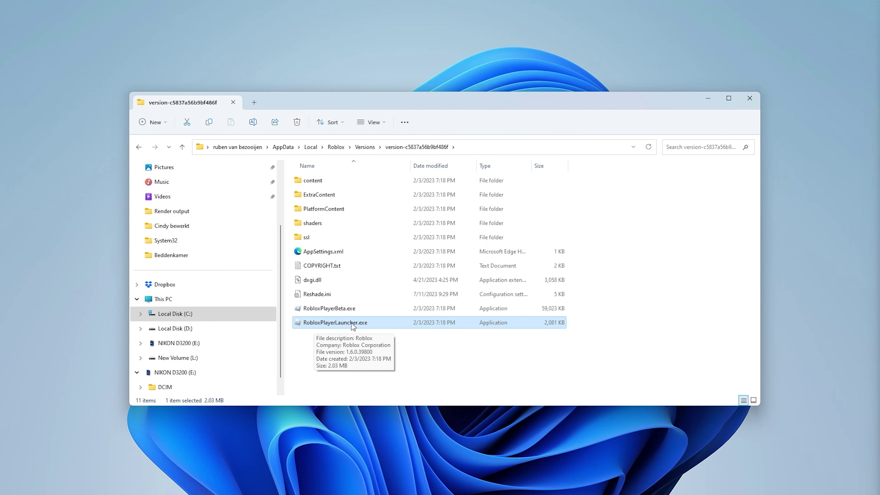
# Open the Properties window of RobloxPlayerLauncher.exe
pyautogui.rightClick(350, 323)
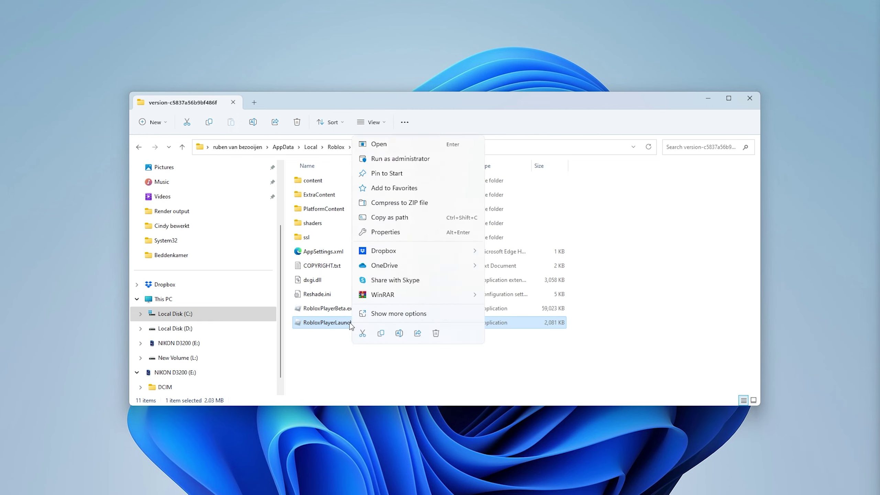
pyautogui.click(404, 316)
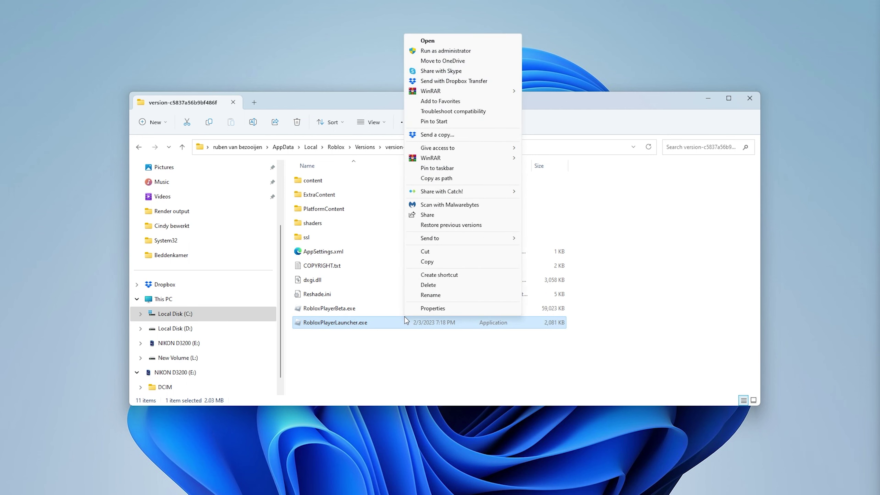
pyautogui.click(454, 309)
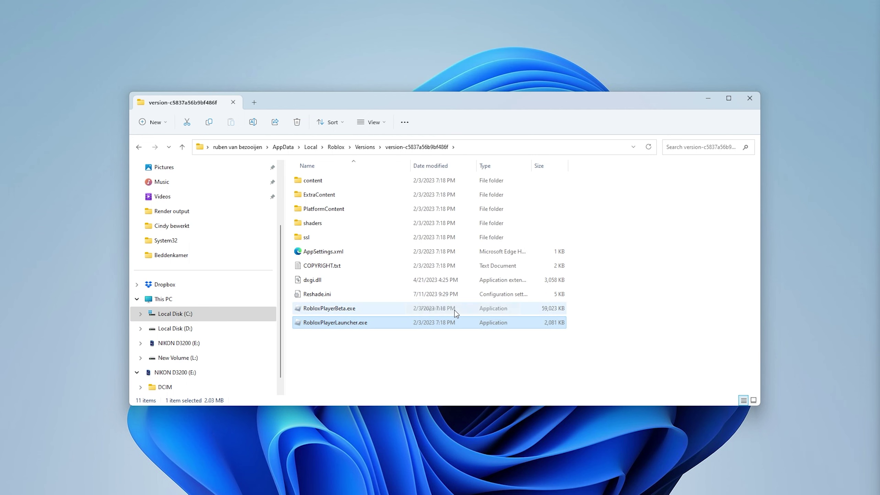
pyautogui.moveTo(502, 236); pyautogui.dragTo(472, 139)
# Close File Explorer and tick Disable fullscreen optimizations on the launcher's Compatibility tab
pyautogui.click(749, 97)
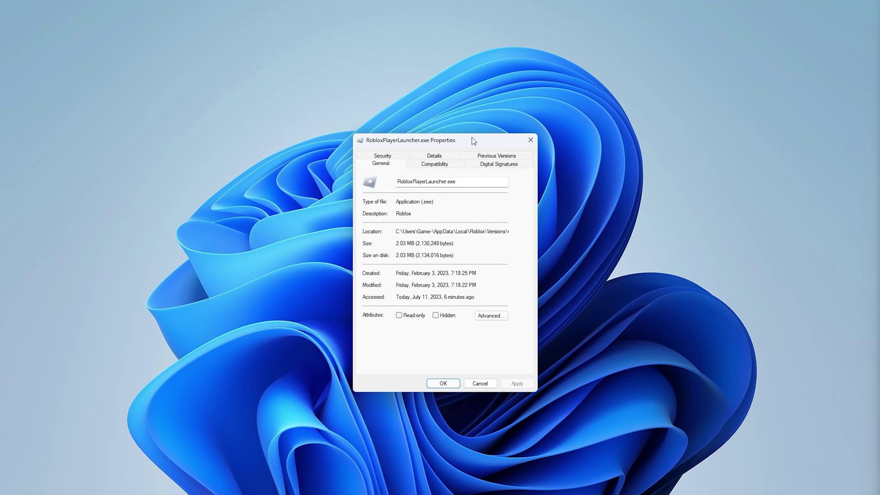
pyautogui.click(435, 167)
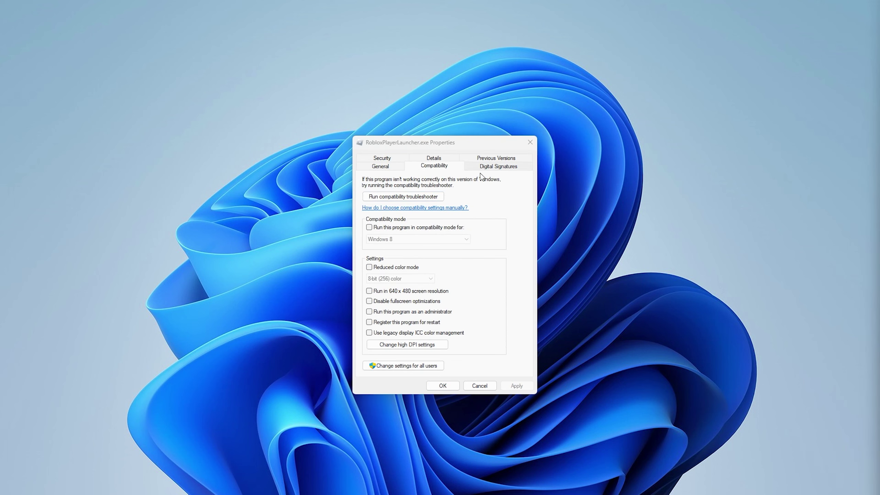
pyautogui.click(415, 301)
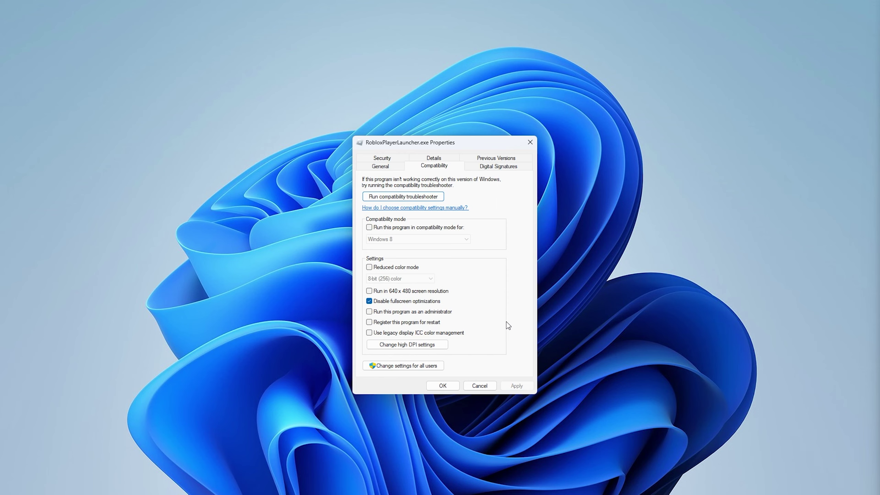